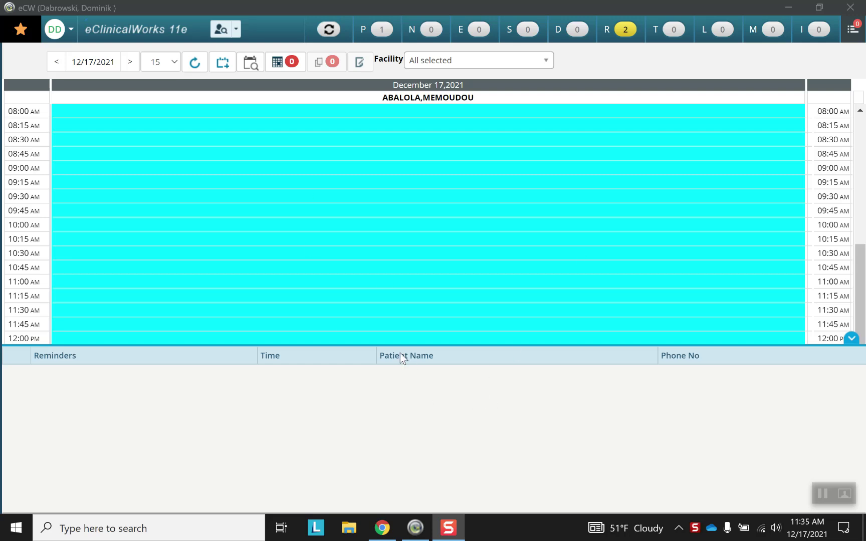
- Bring the eClinicalWorks window with the 12/17/2021 schedule in front of Snagit
click(220, 29)
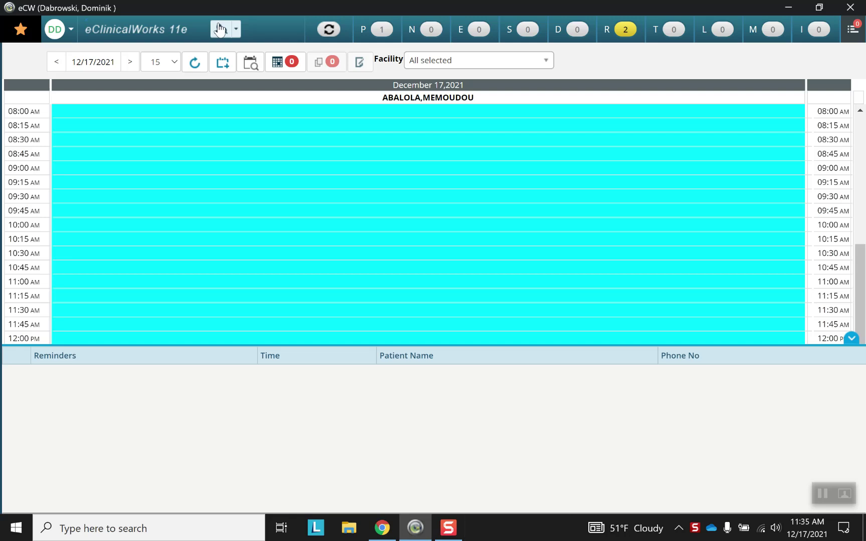
- Search patients by last name 'test' and open the test patient's chart
click(219, 29)
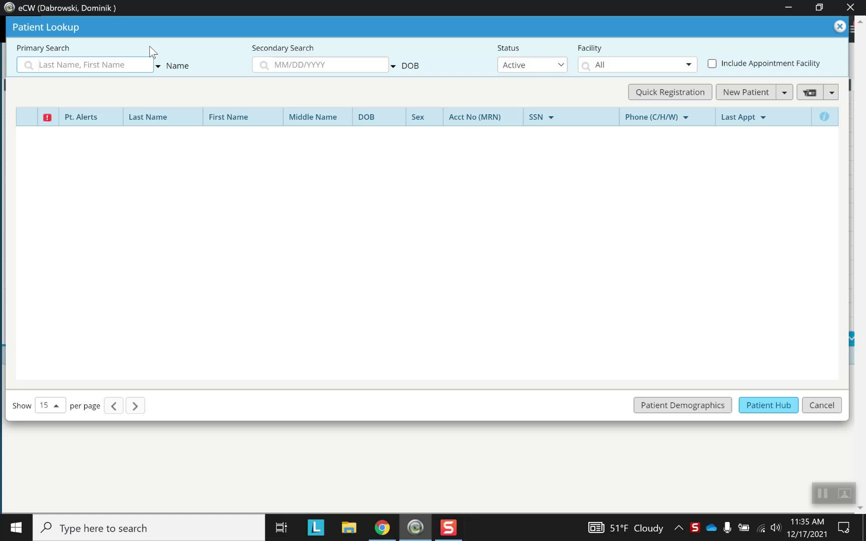
text(test)
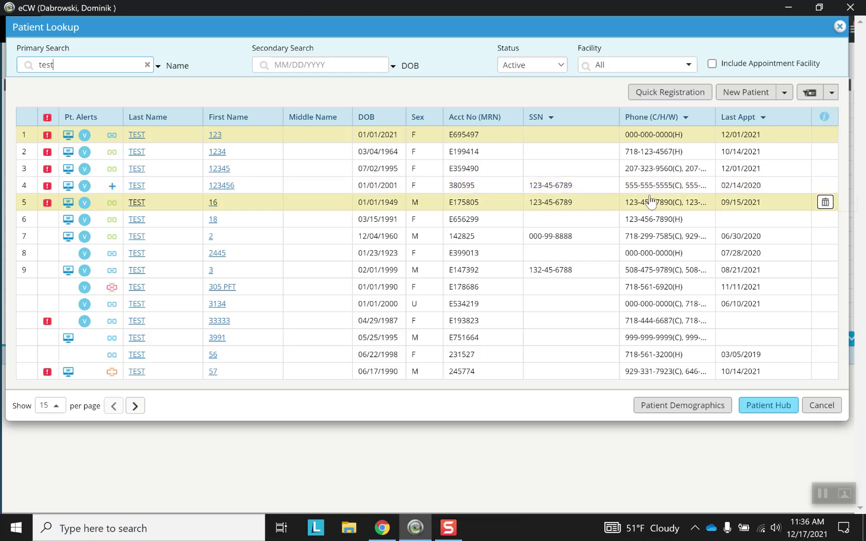
click(215, 136)
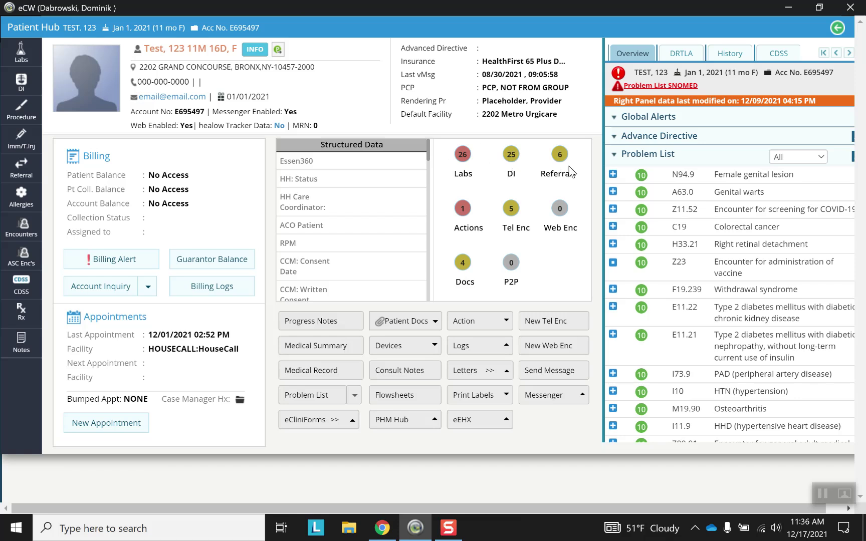
- Open the patient's progress notes and view the 12/13/2021 telephone encounter
click(326, 321)
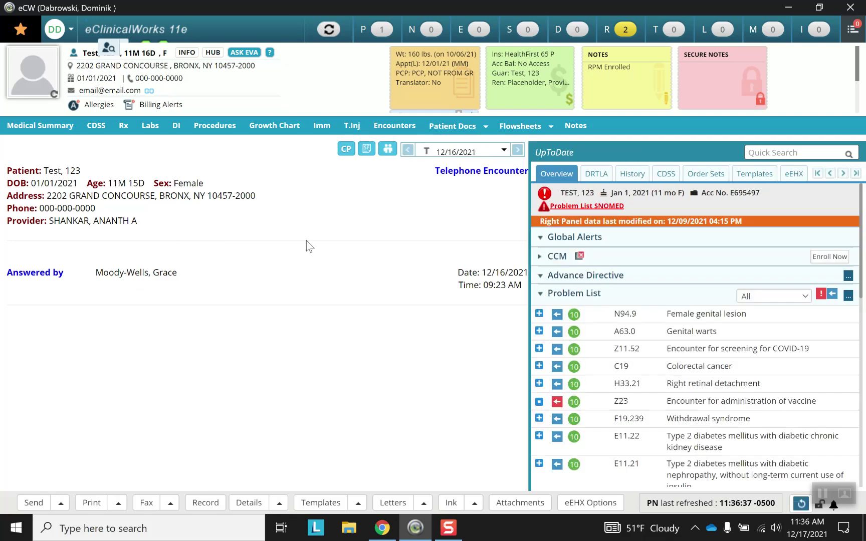
click(503, 150)
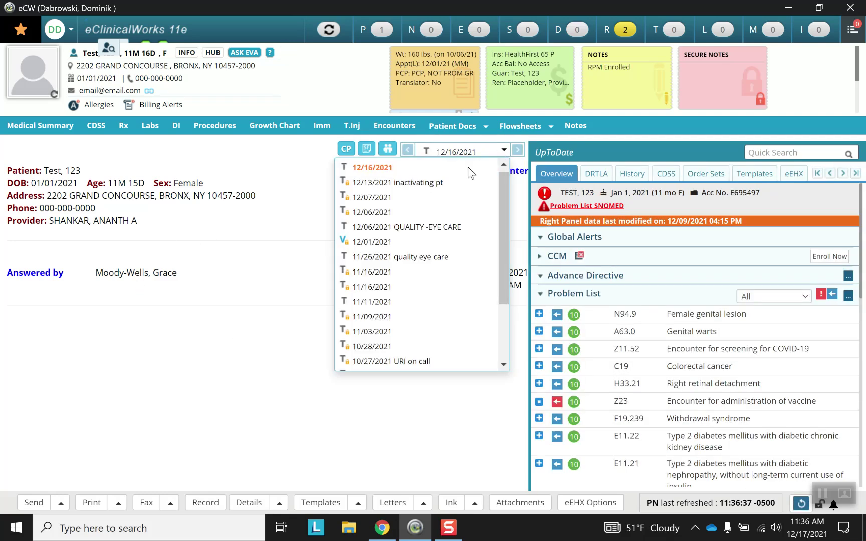
click(437, 183)
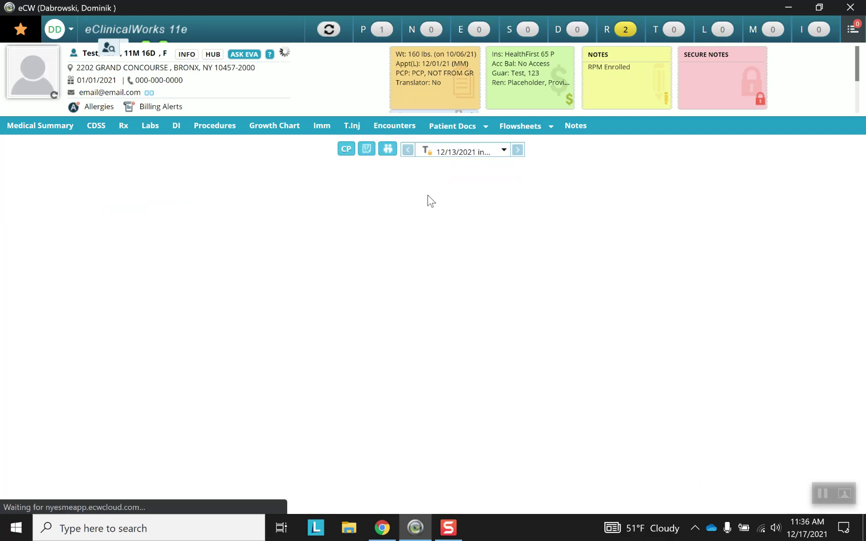
scroll(409, 257, down, 3)
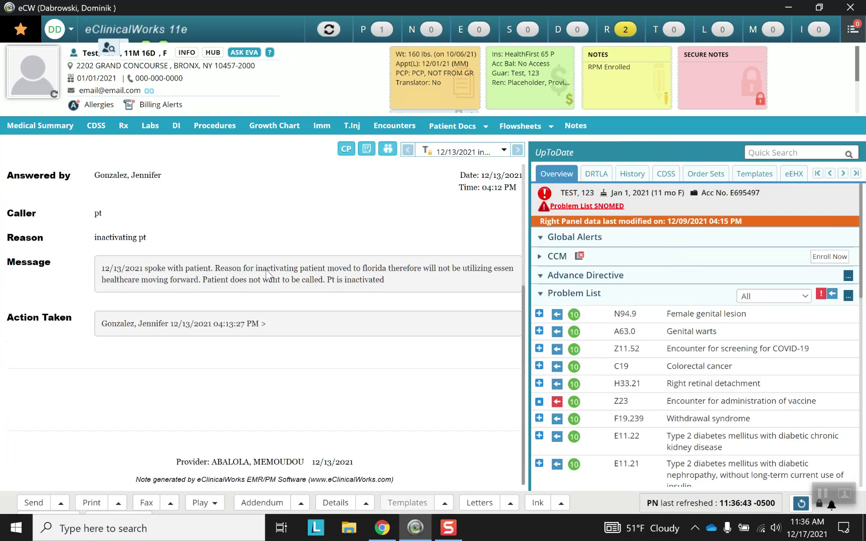
scroll(256, 371, up, 4)
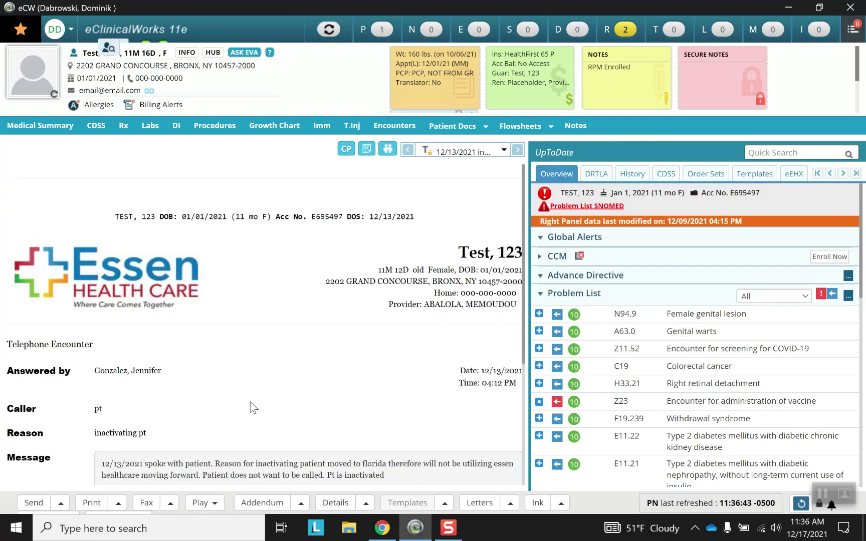
- Switch to the 12/06/2021 QUALITY -EYE CARE encounter, then view the patient's demographic information
click(504, 152)
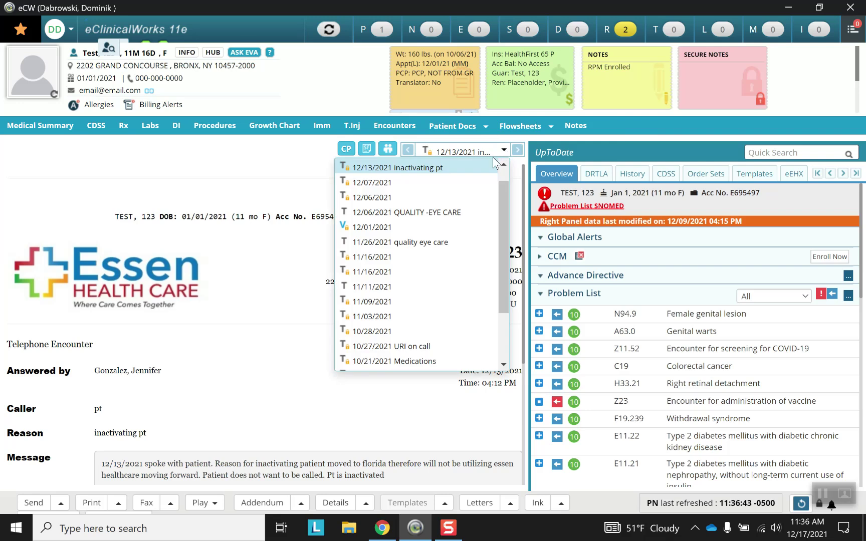
click(443, 212)
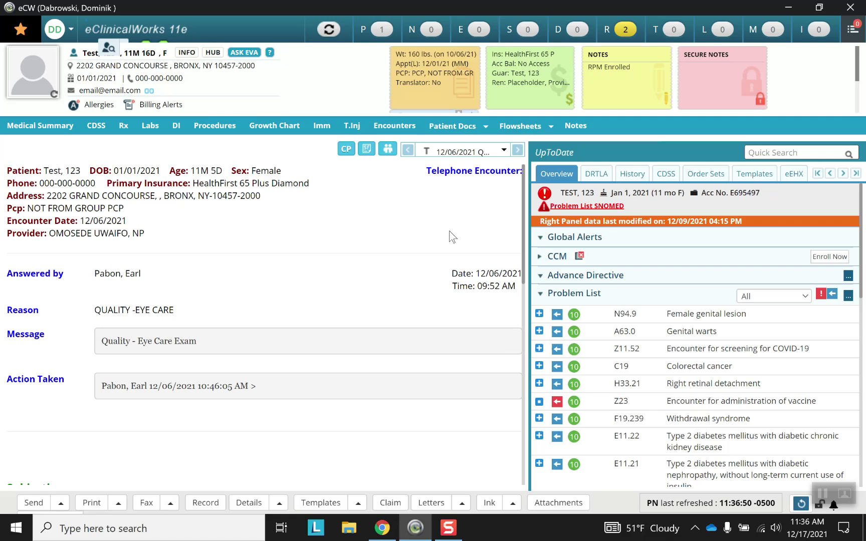
click(184, 54)
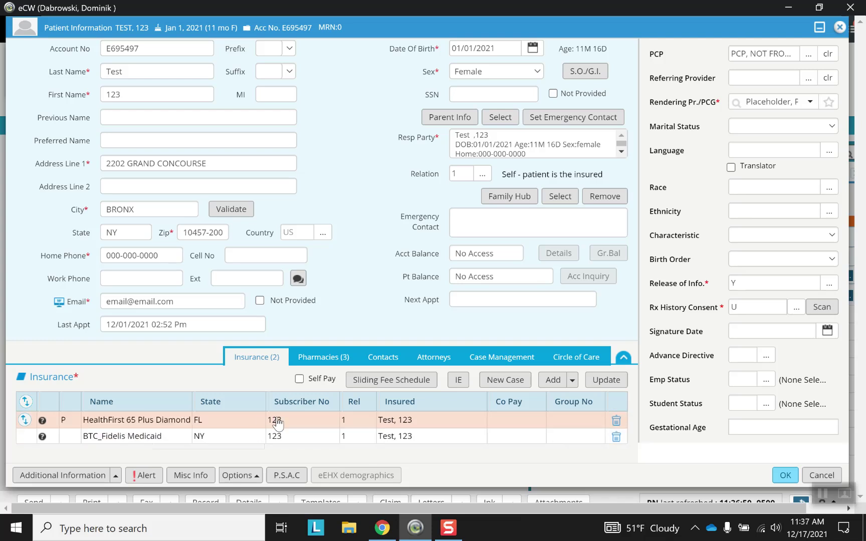
click(315, 359)
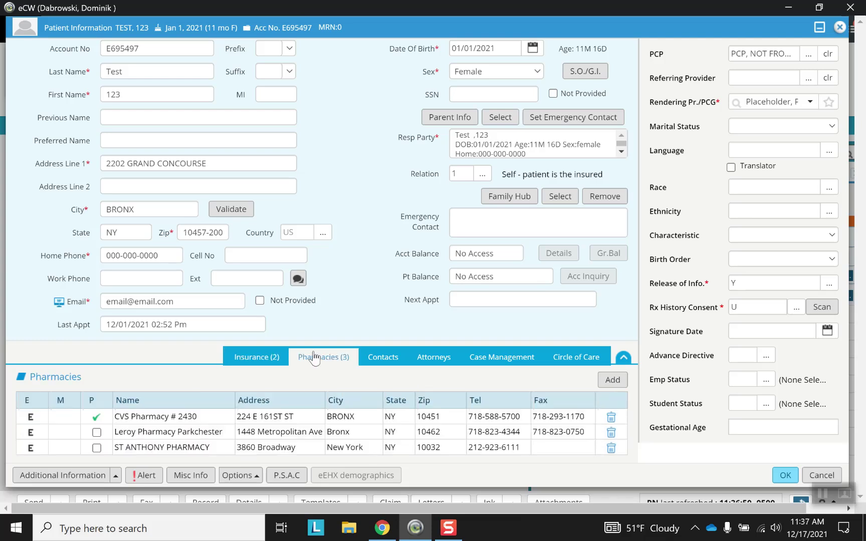
click(622, 381)
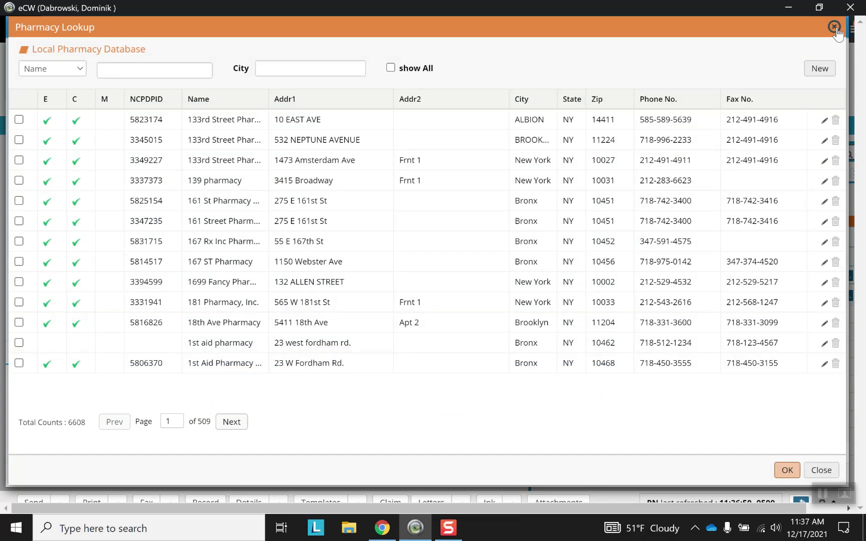
click(835, 27)
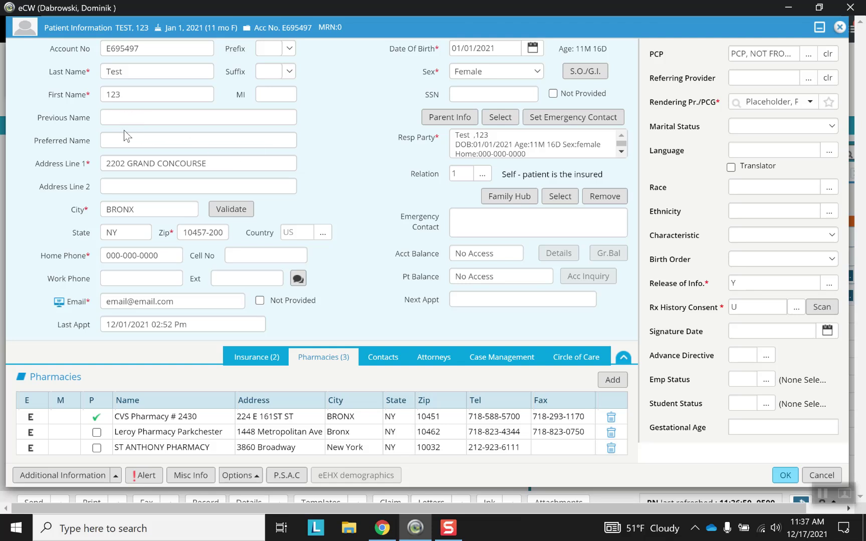
click(214, 162)
double_click(214, 163)
click(214, 162)
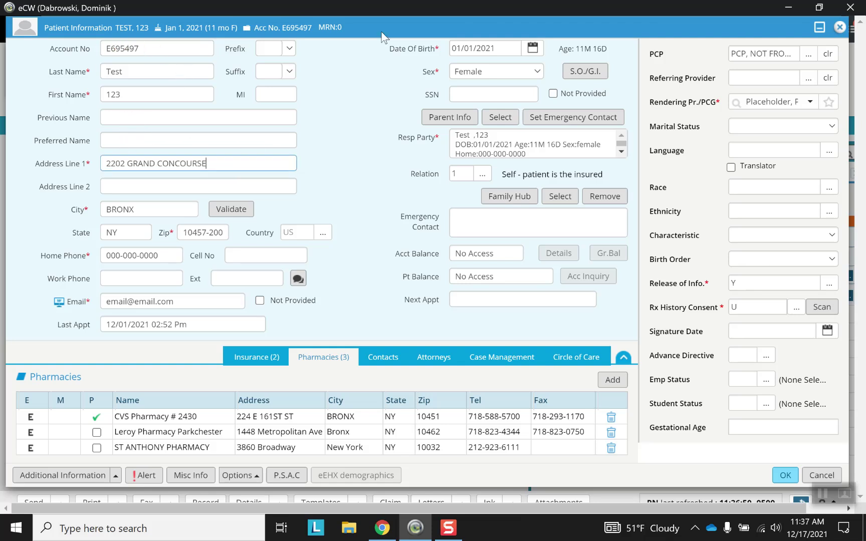
click(840, 27)
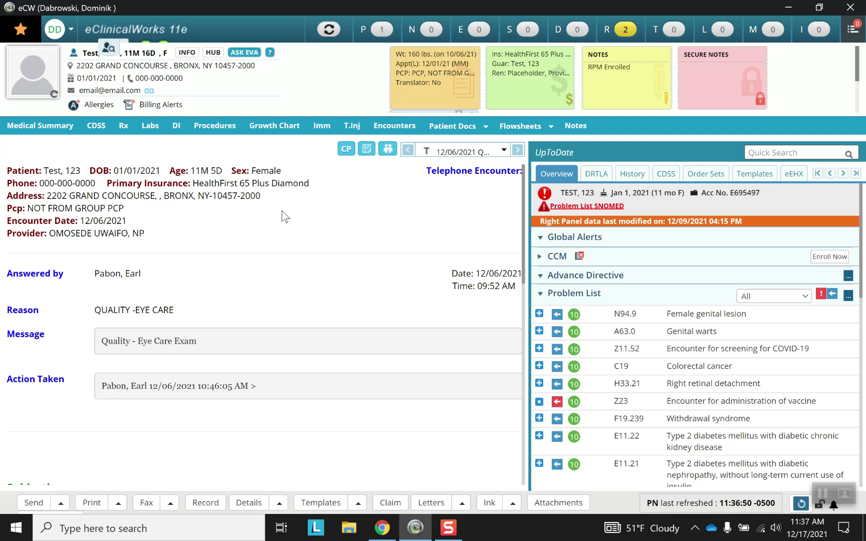
- Switch the chart to the 10/27/2021 URI on call telephone encounter
click(503, 152)
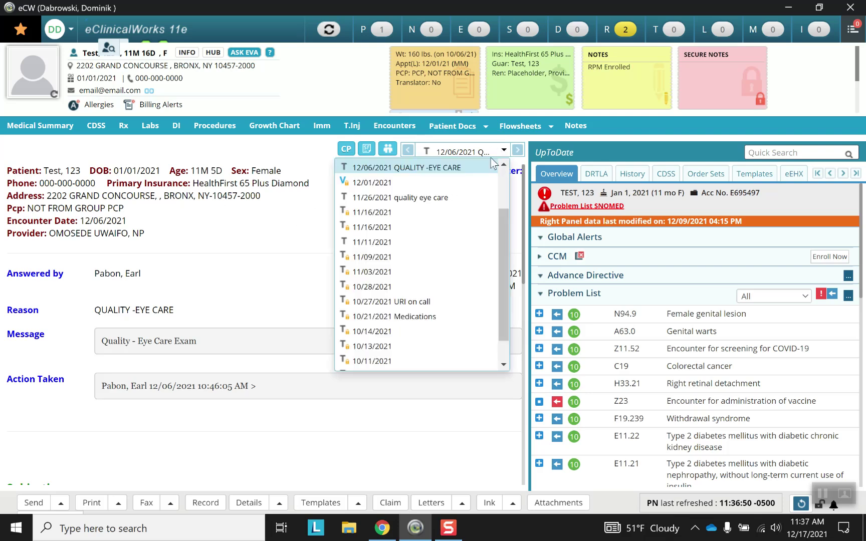
click(397, 301)
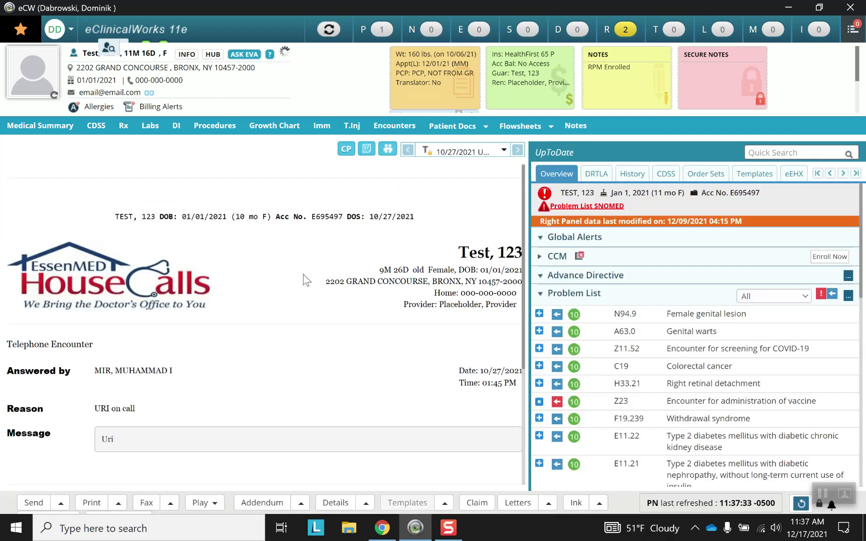
- Look up 'test' again, choose the other test patient, and list their progress note encounter dates
click(112, 49)
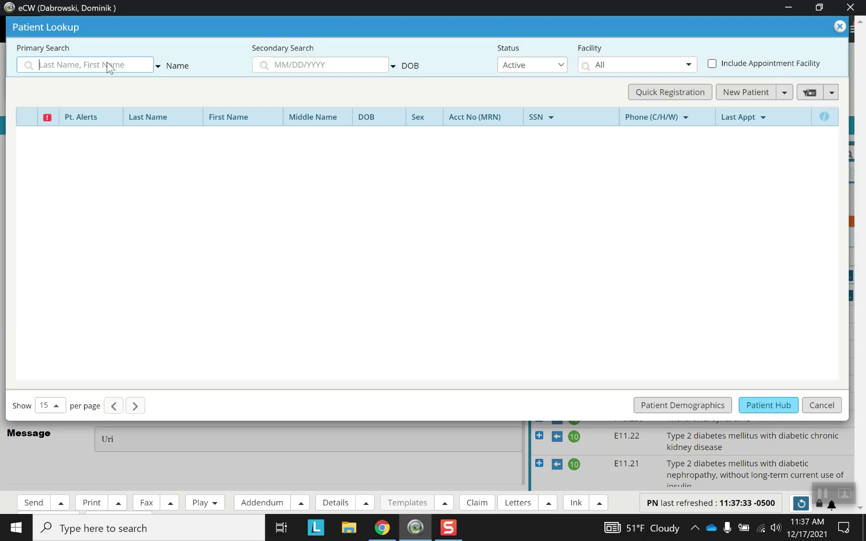
text(test)
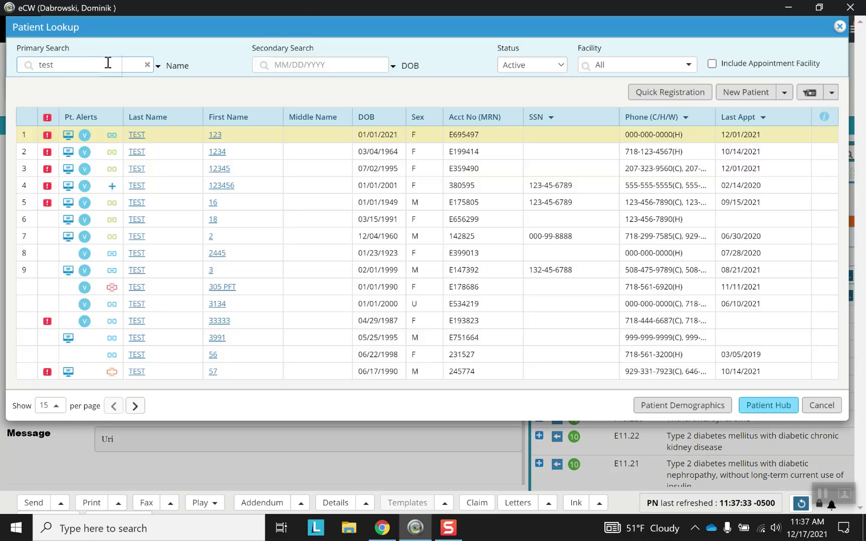
click(140, 172)
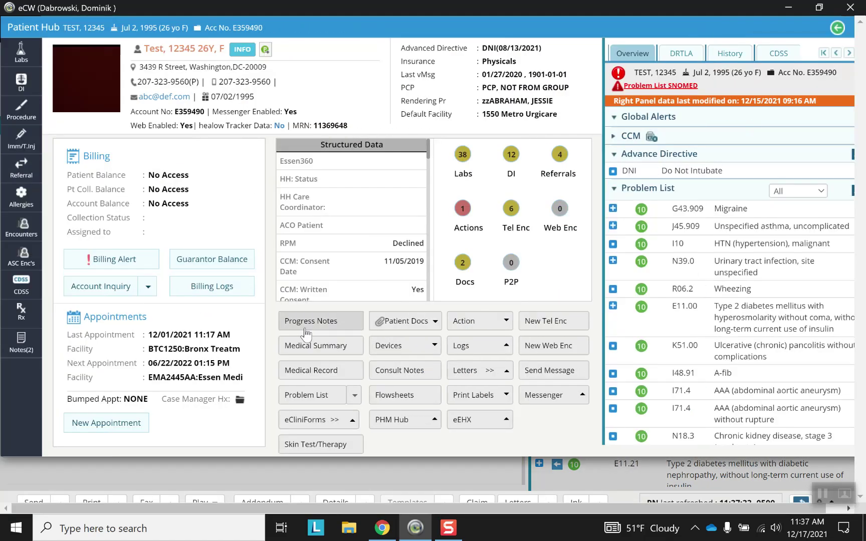
click(311, 324)
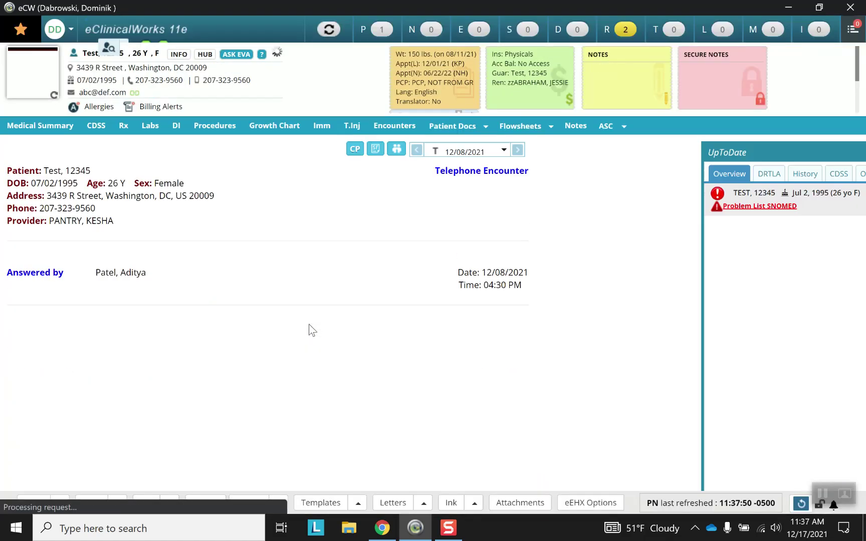
click(504, 151)
- Open the 12/01/2021 visit note and review its Pernicious anemia - D51.0 assessment without changes
click(402, 178)
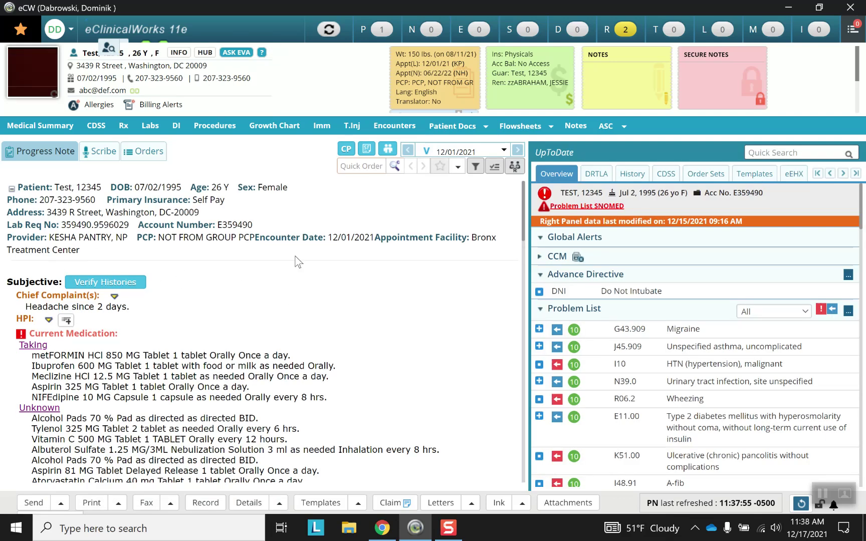
scroll(257, 286, down, 5)
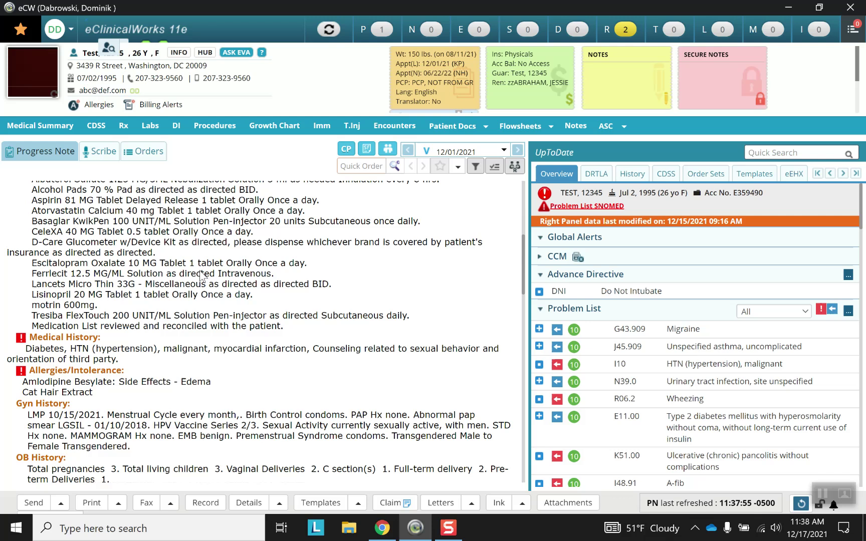
scroll(201, 275, down, 3)
scroll(199, 276, down, 10)
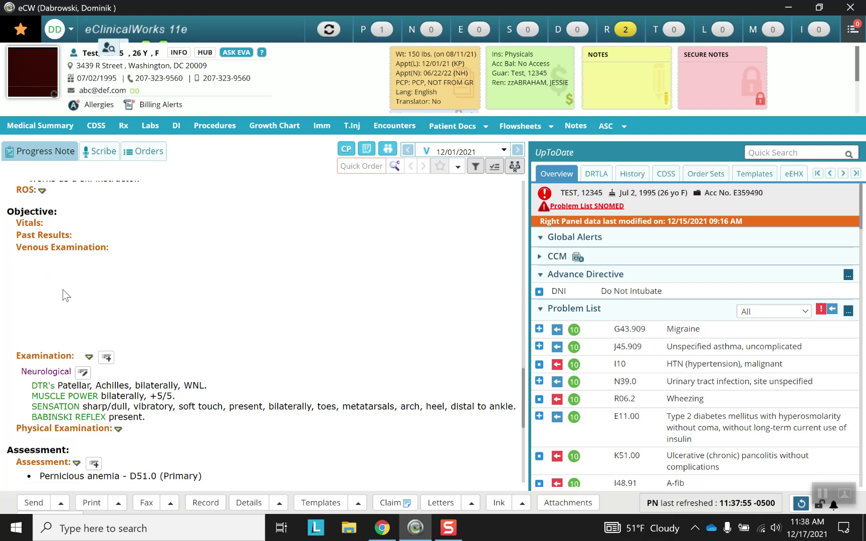
scroll(65, 298, down, 3)
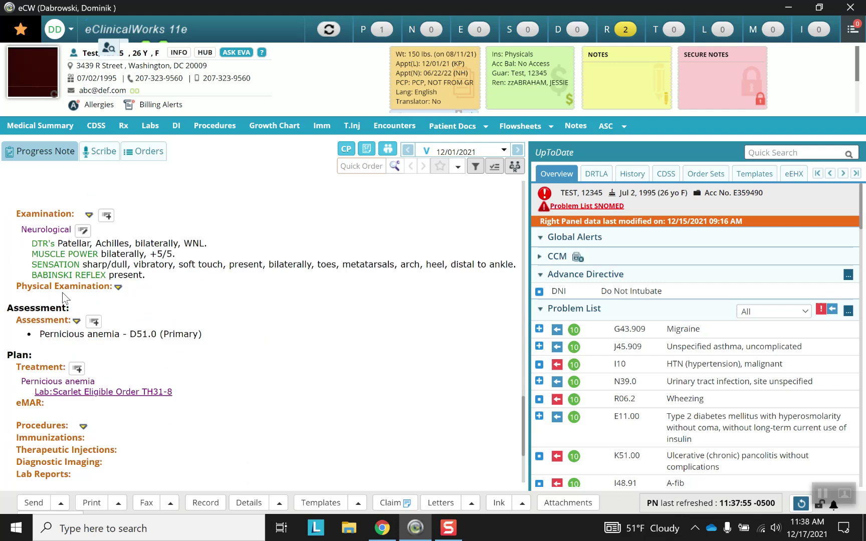
click(46, 321)
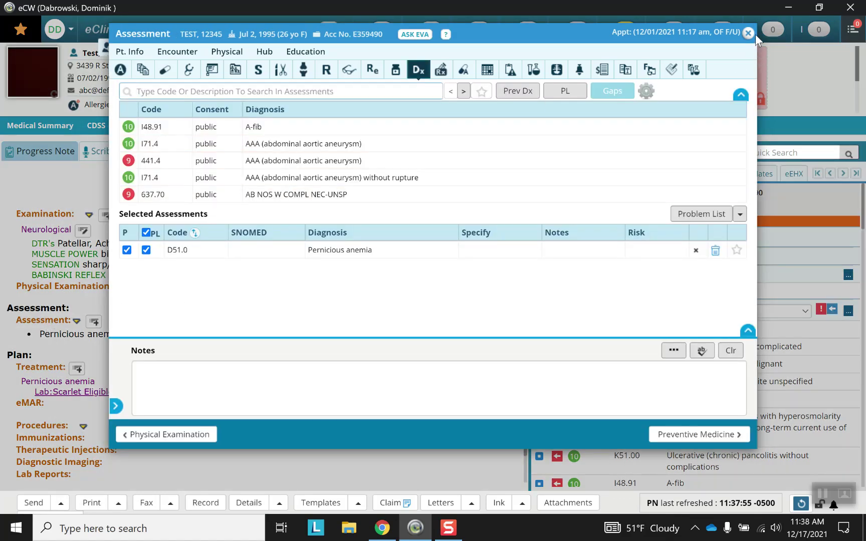
click(747, 33)
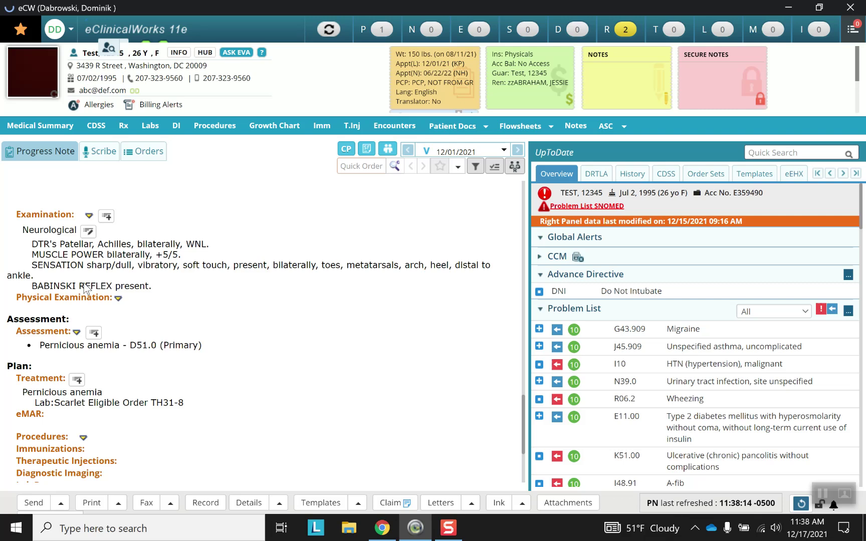
- Add 'Blindness in right eye for 2 days' as a second chief complaint on the 12/01/2021 note
click(50, 299)
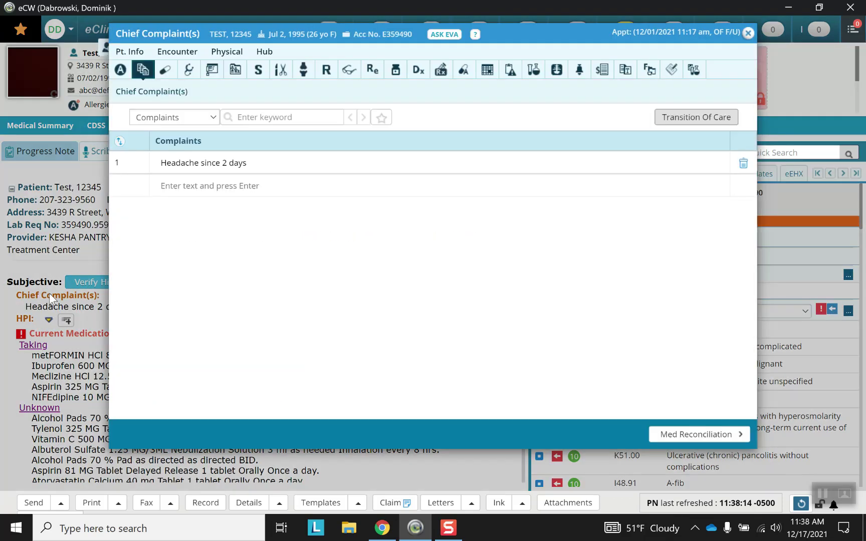
click(255, 186)
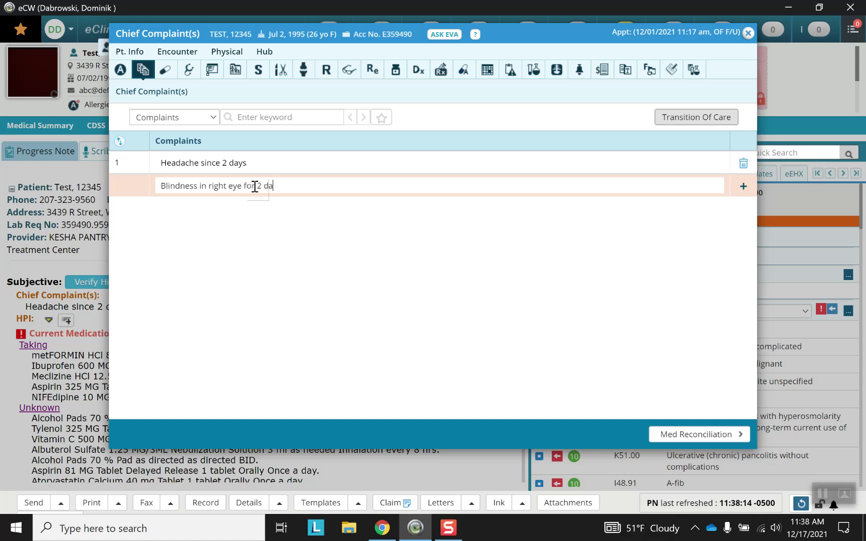
key(Return)
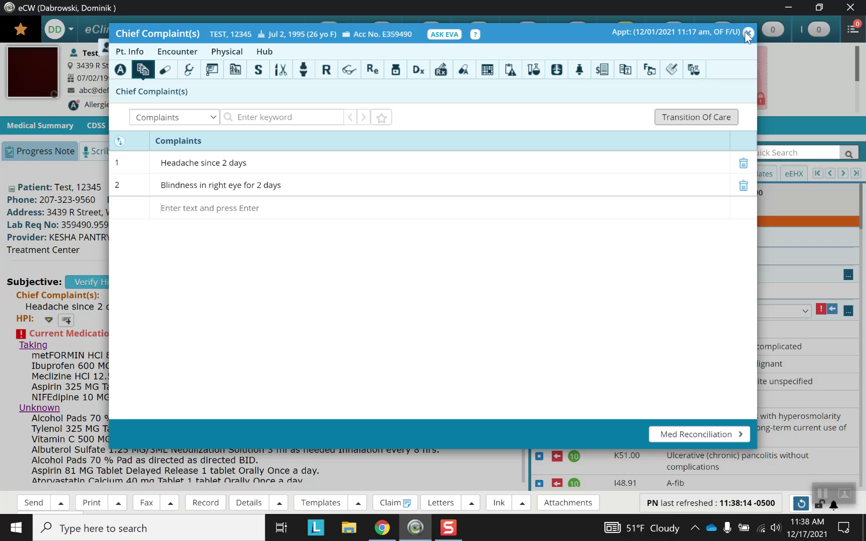
key(Escape)
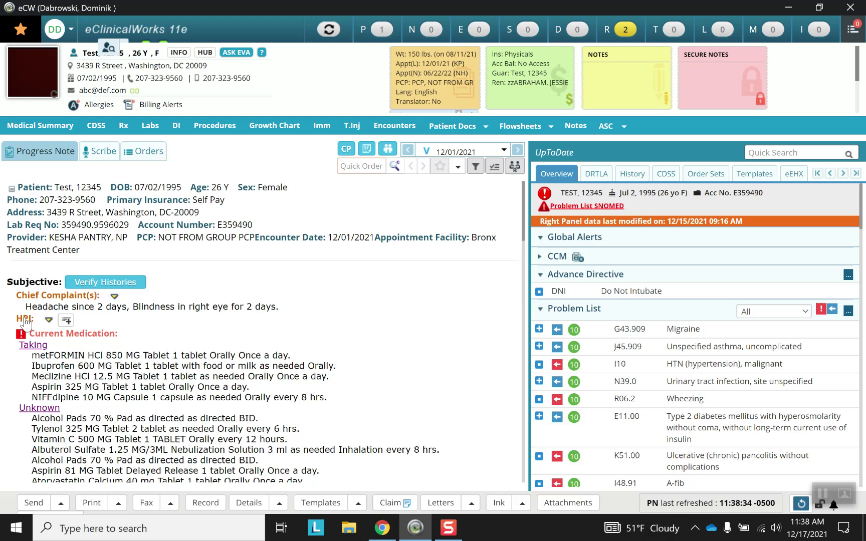
- Mark Aspirin 325 MG Tablet as Not-Taking in the current medications reconciliation
click(36, 340)
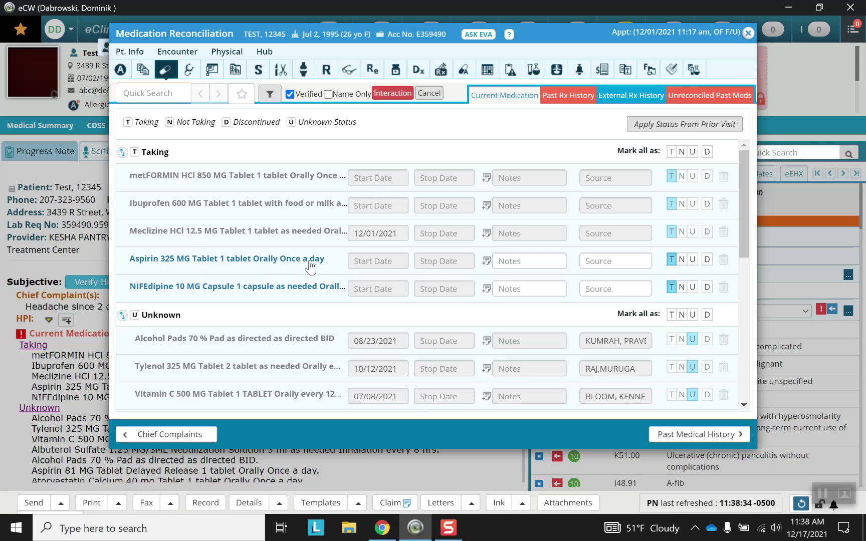
click(682, 259)
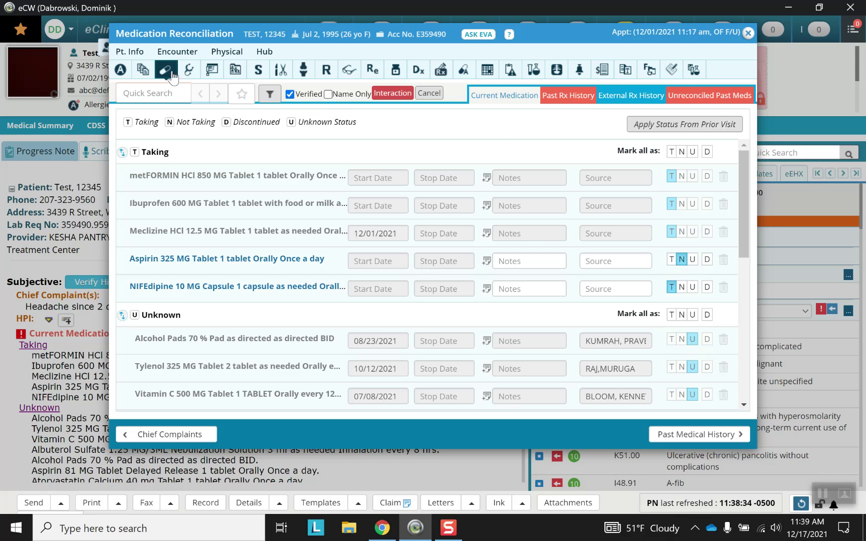
click(748, 33)
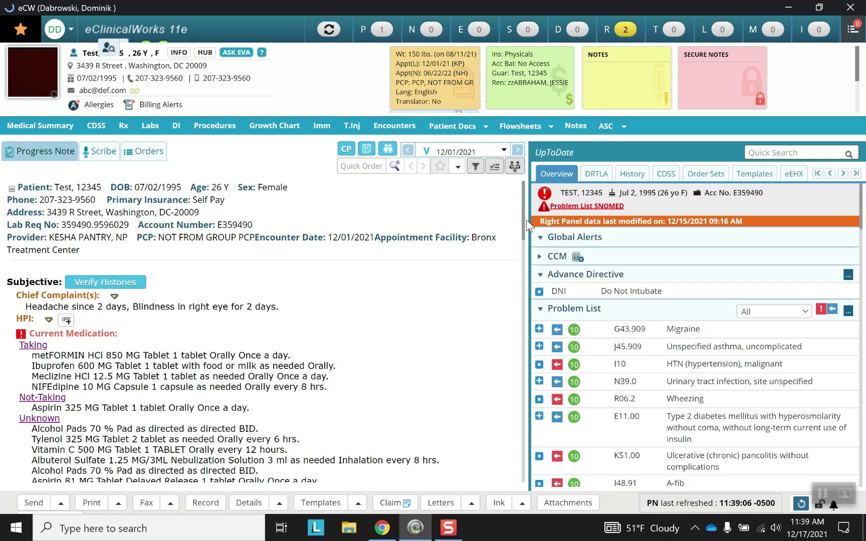
- Set the note's Next Appointment to a 1 Week follow-up in Billing
drag(523, 206, 522, 473)
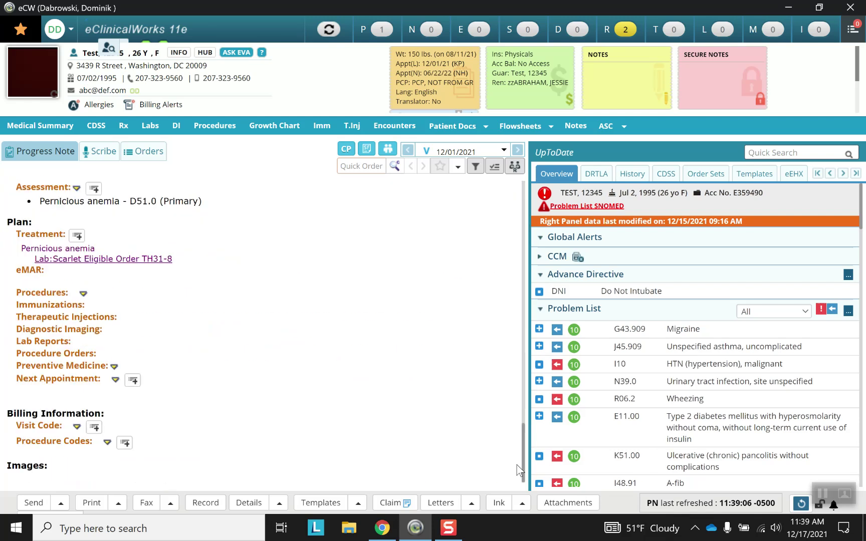
click(23, 426)
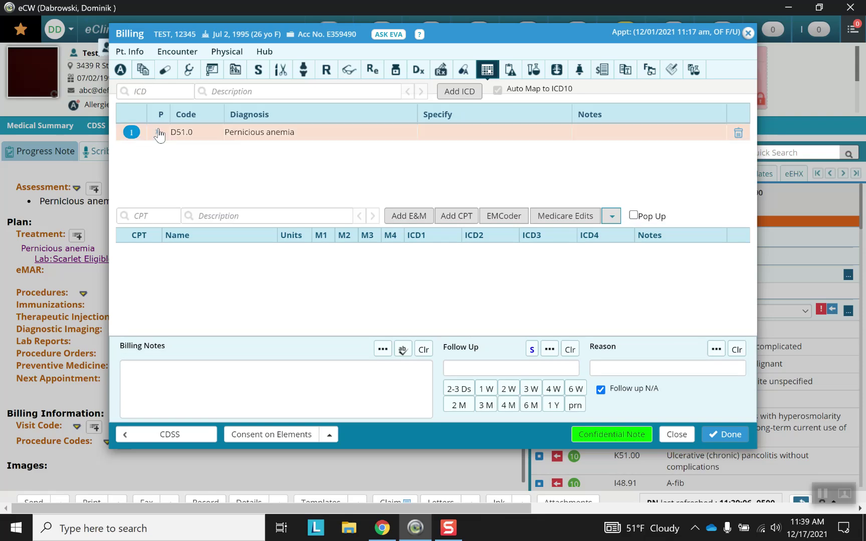
click(159, 133)
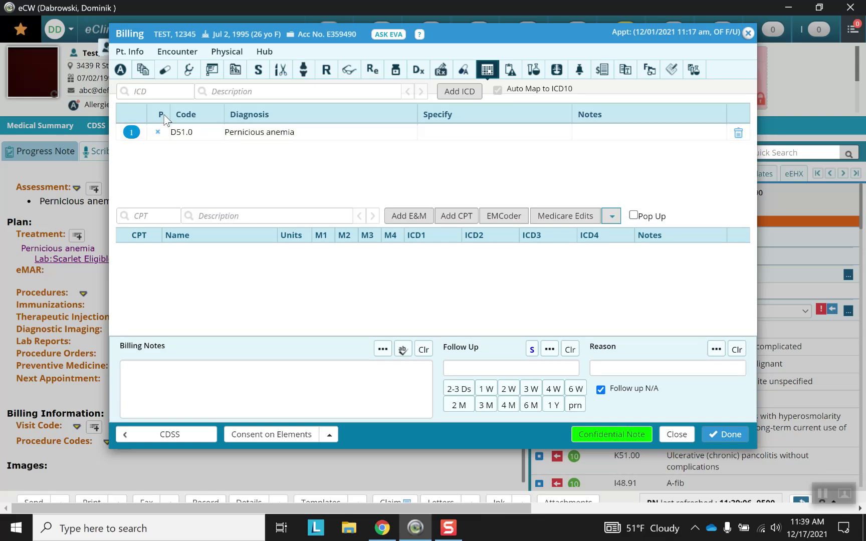
click(486, 388)
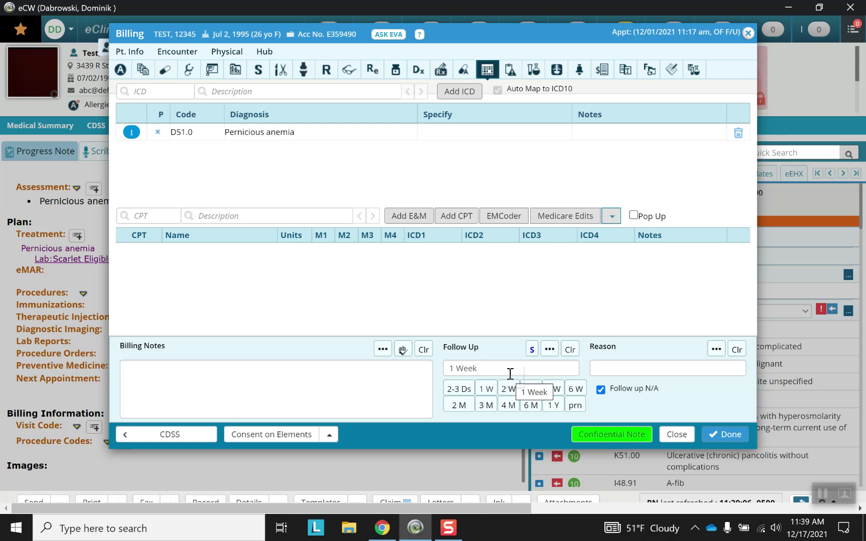
click(667, 433)
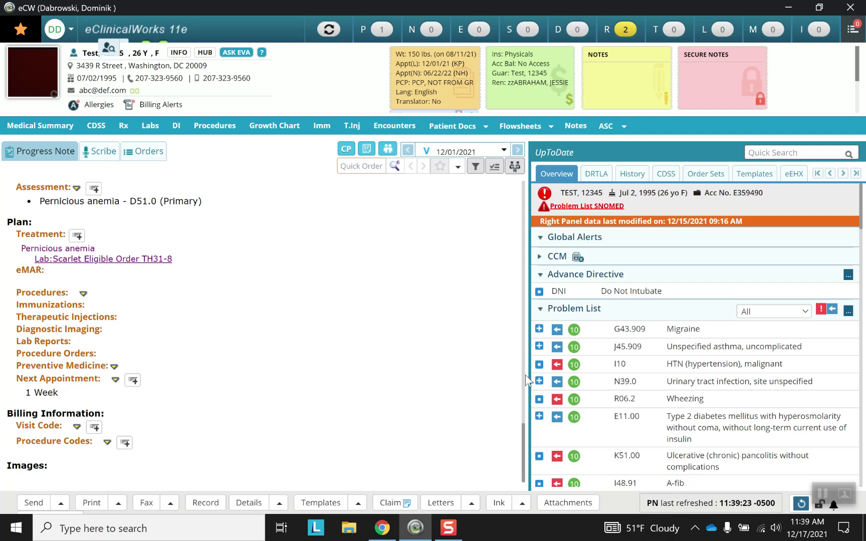
drag(526, 458, 540, 206)
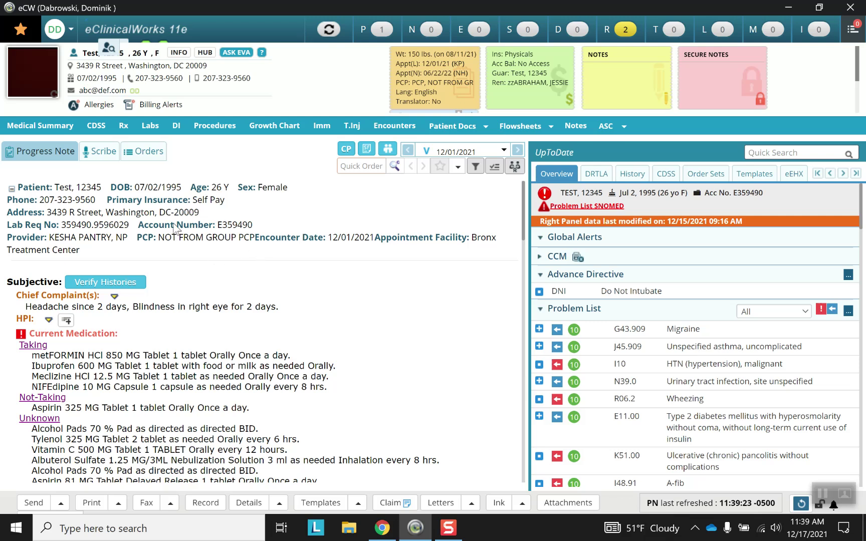